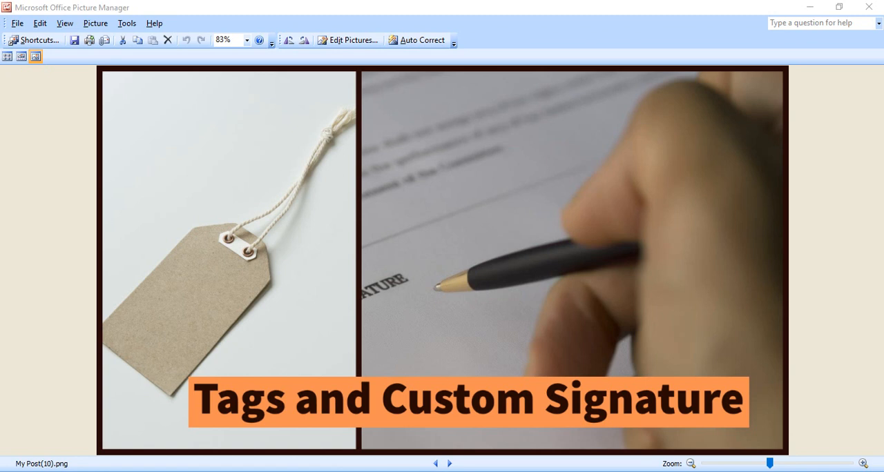
Step: Examine the digital signature's position relative to the signatory block in the paused YouTube video
left_click(349, 437)
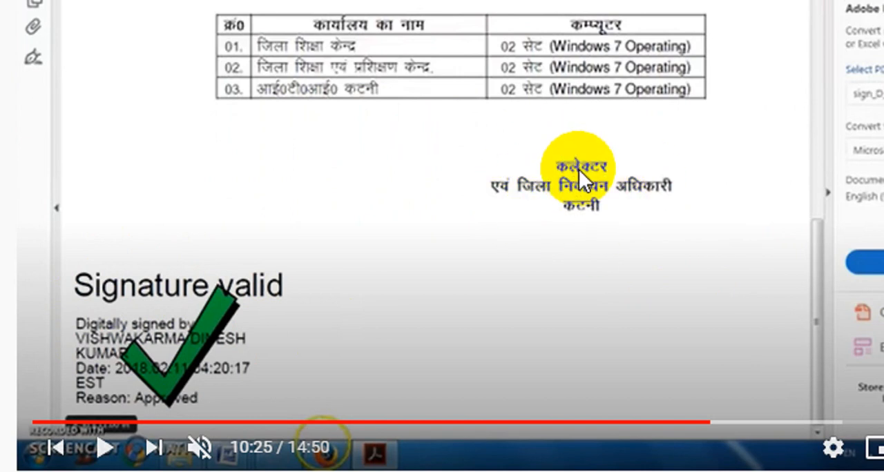
left_click(586, 136)
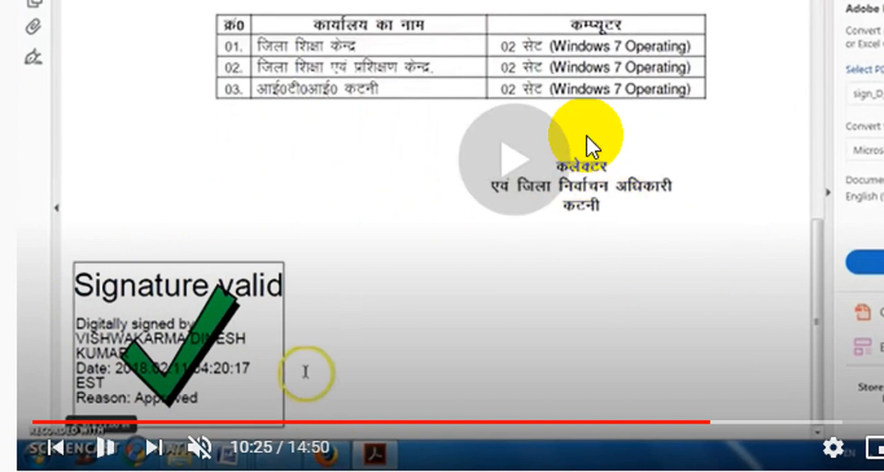
left_click(586, 136)
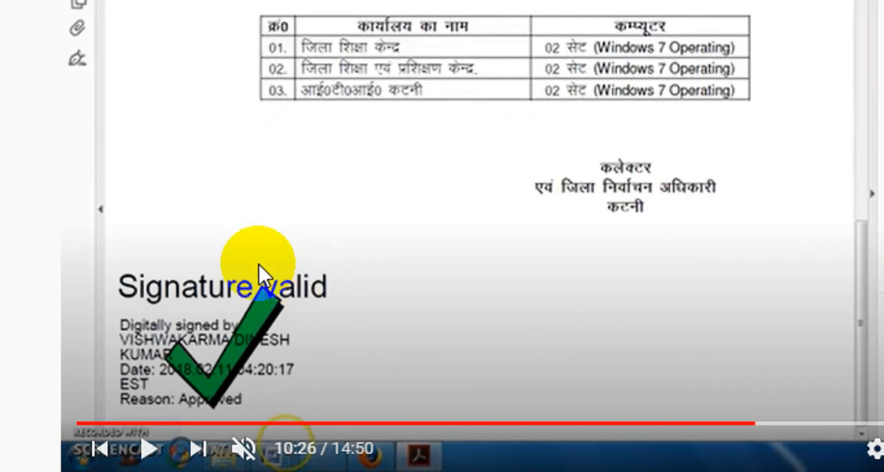
scroll(466, 371, "down", 1)
scroll(466, 371, "down", 1)
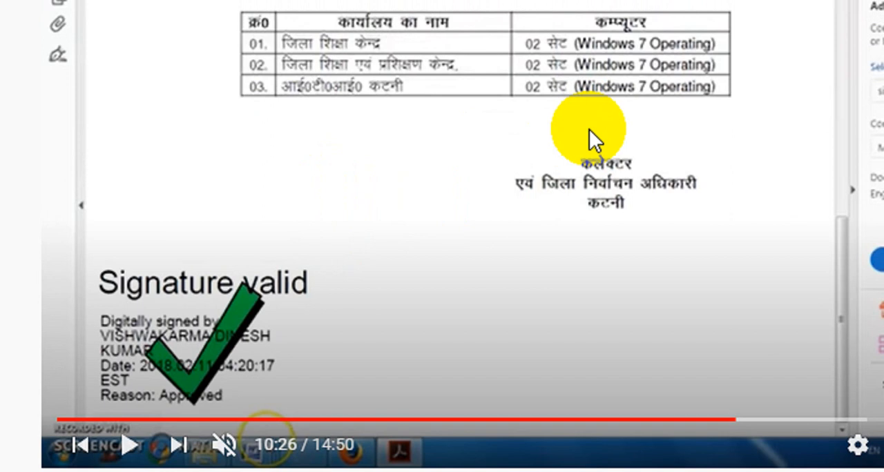
key("Escape")
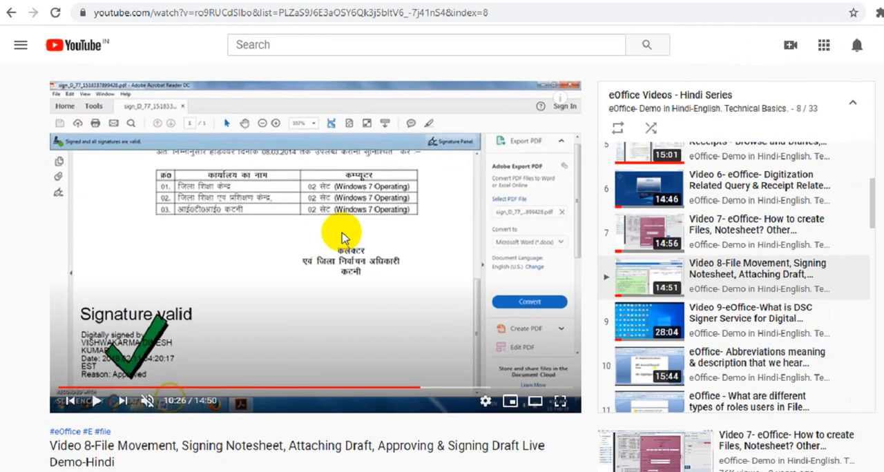
Step: Close the YouTube video, return to the eOffice file and start creating a new draft
left_click(90, 8)
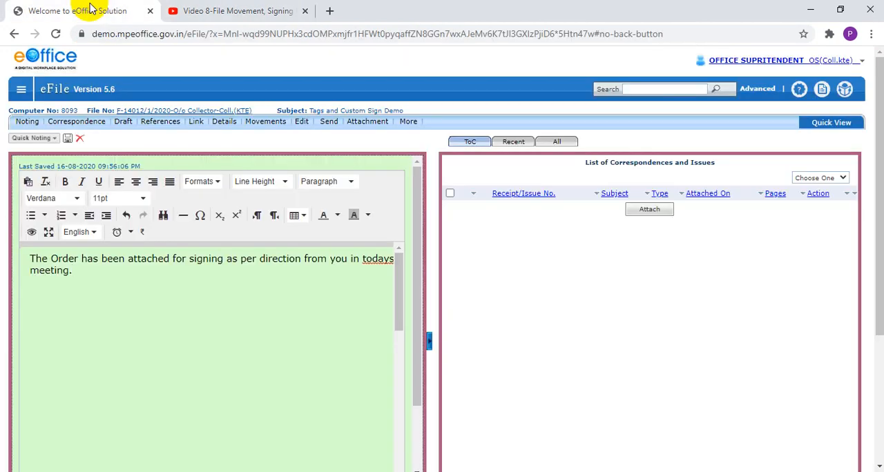
left_click(306, 11)
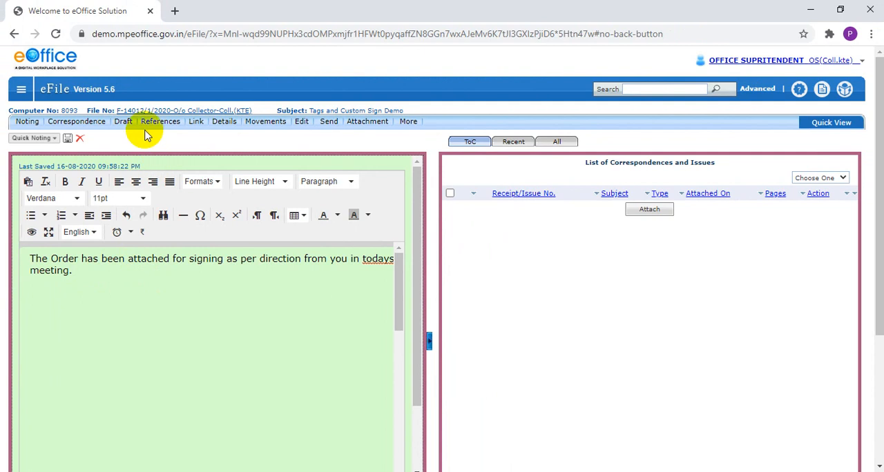
left_click(207, 48)
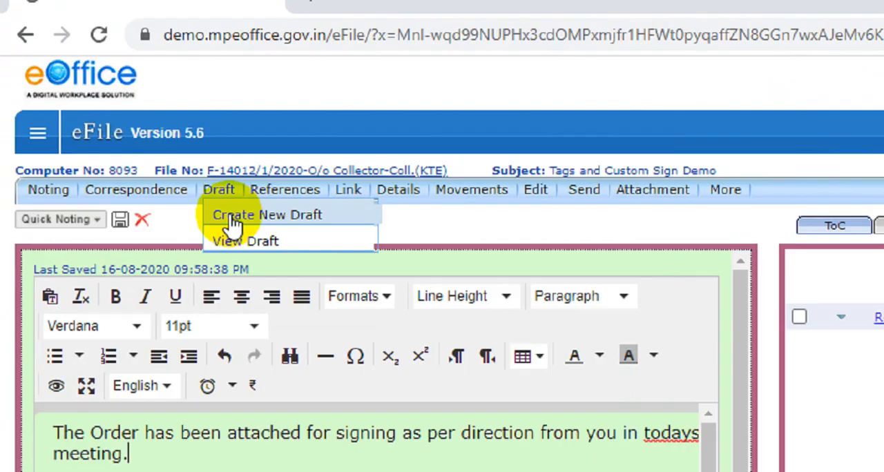
left_click(234, 218)
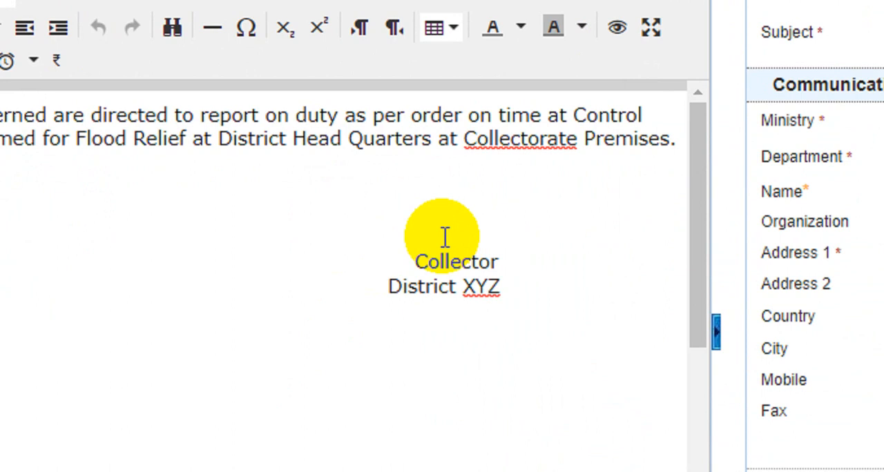
Step: Examine the draft's order text and the placement of the "Collector, District XYZ" signatory block
left_click(443, 237)
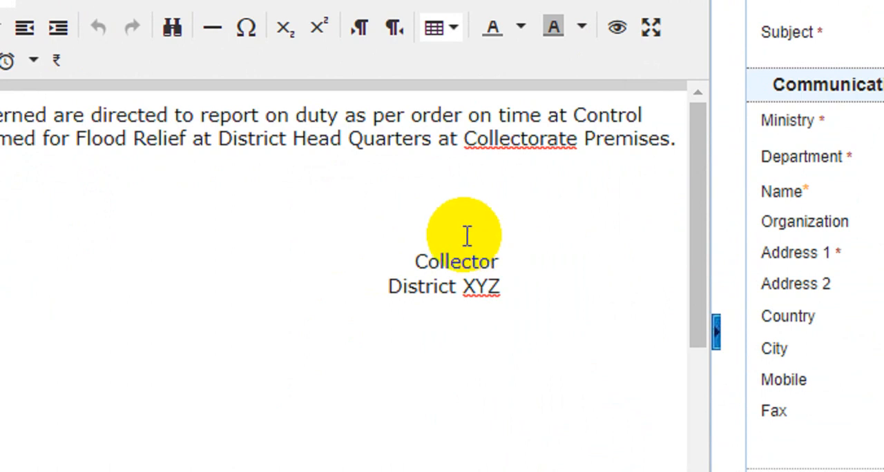
scroll(335, 263, "down", 1)
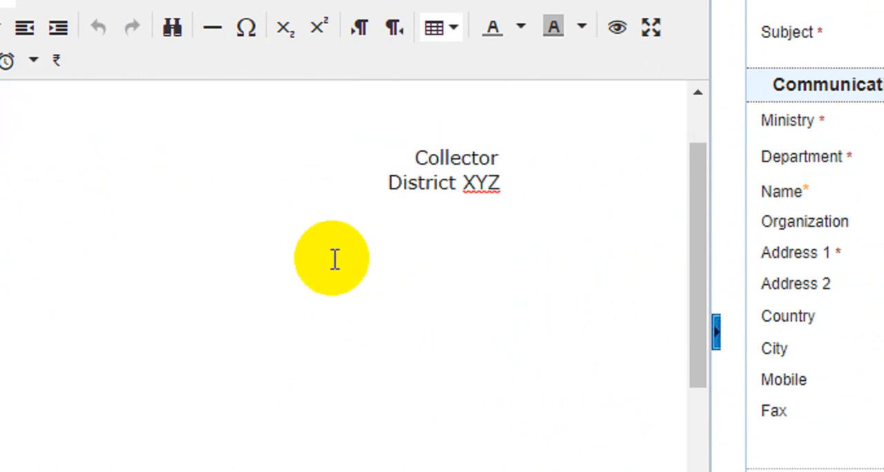
scroll(331, 260, "up", 1)
scroll(31, 259, "down", 1)
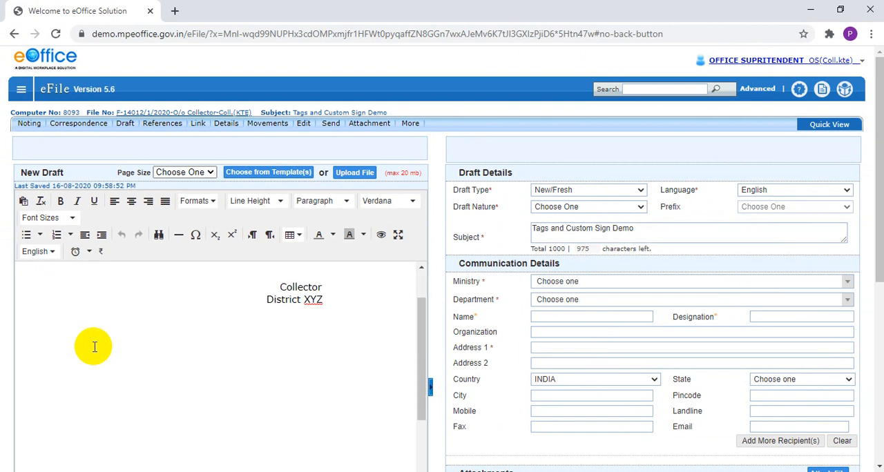
scroll(95, 346, "up", 1)
left_click(338, 364)
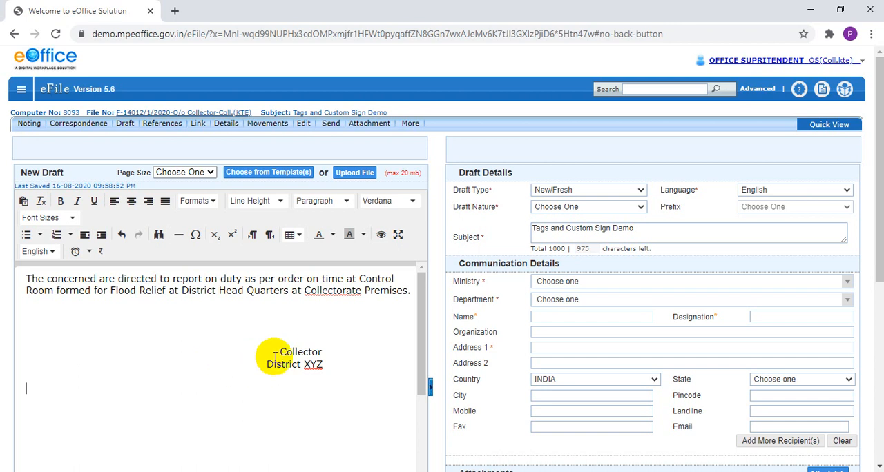
left_click_drag(278, 354, 319, 362)
left_click(322, 371)
left_click(283, 363)
left_click(321, 361)
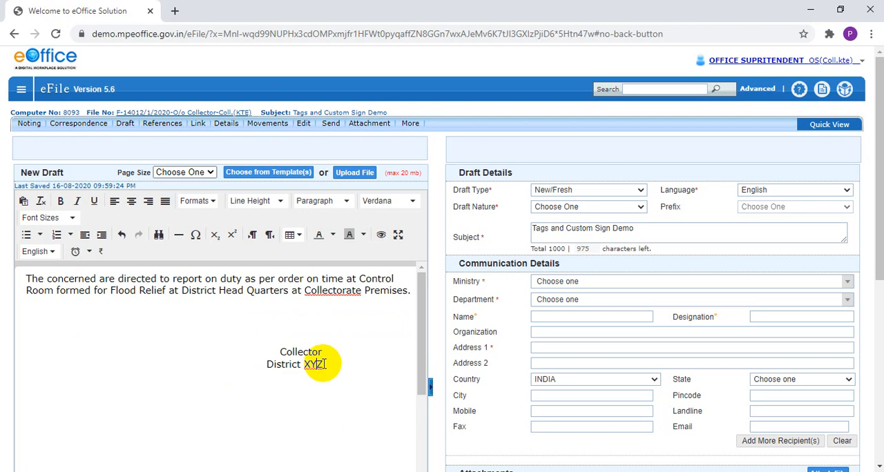
double_click(299, 352)
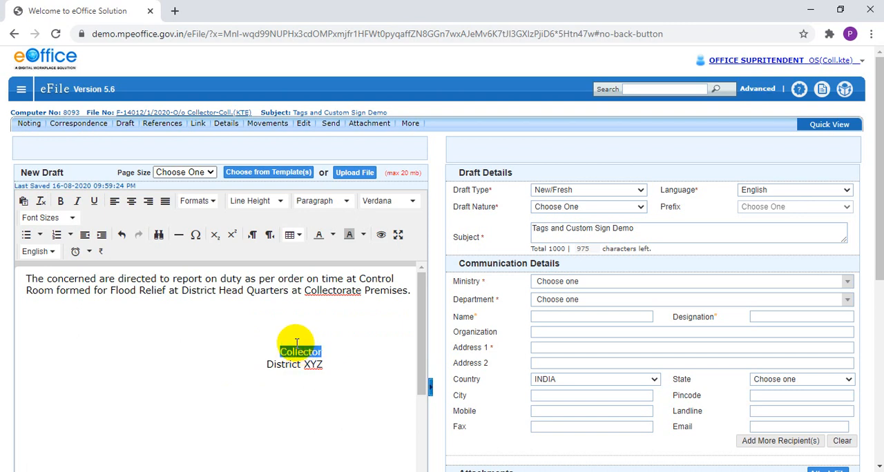
left_click(300, 351)
double_click(299, 352)
key("shift+Home")
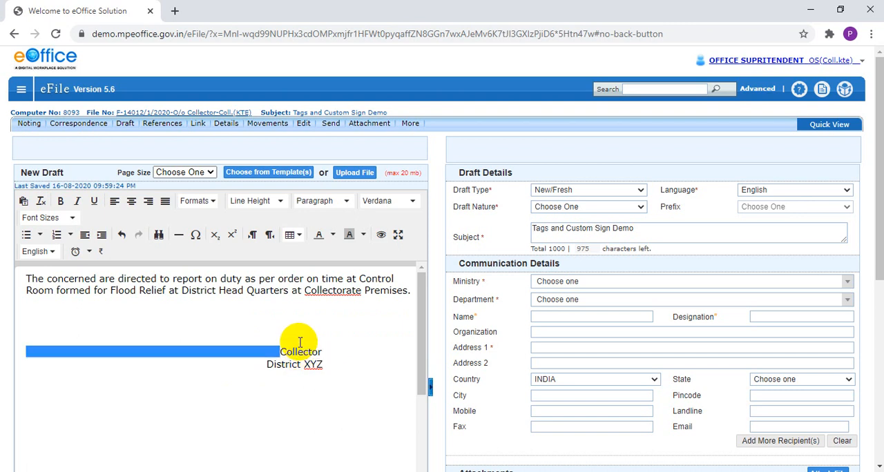
left_click(300, 342)
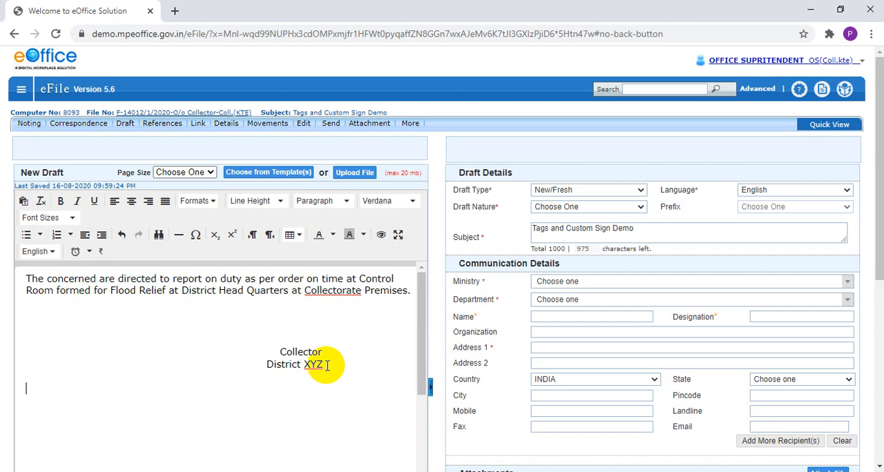
Step: Review the note listing the # tags available for draft creation below the attachments
scroll(328, 365, "down", 4)
scroll(561, 359, "down", 1)
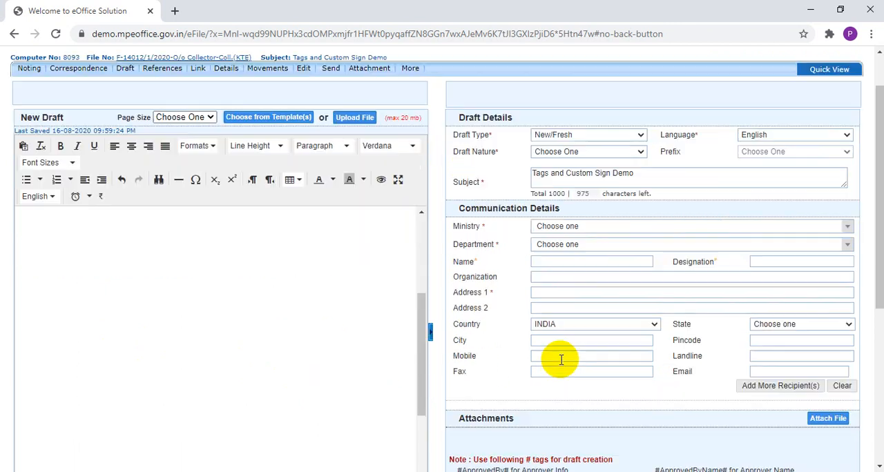
scroll(561, 359, "down", 3)
scroll(558, 363, "up", 3)
scroll(371, 379, "up", 4)
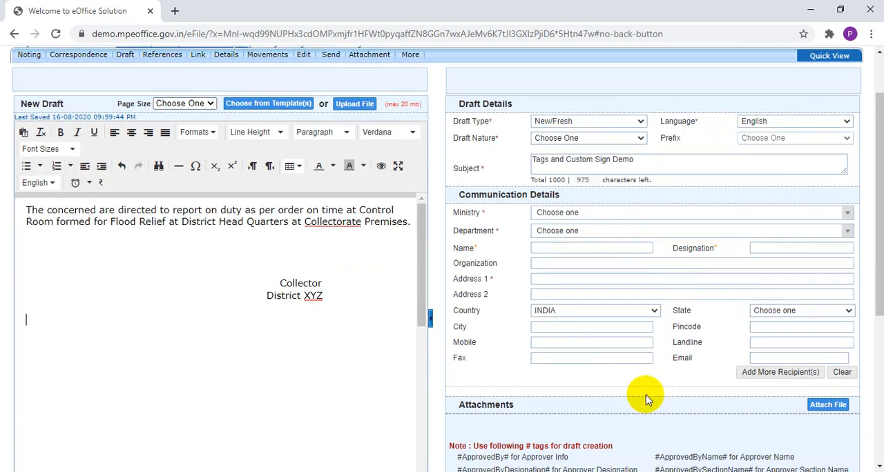
scroll(646, 395, "down", 3)
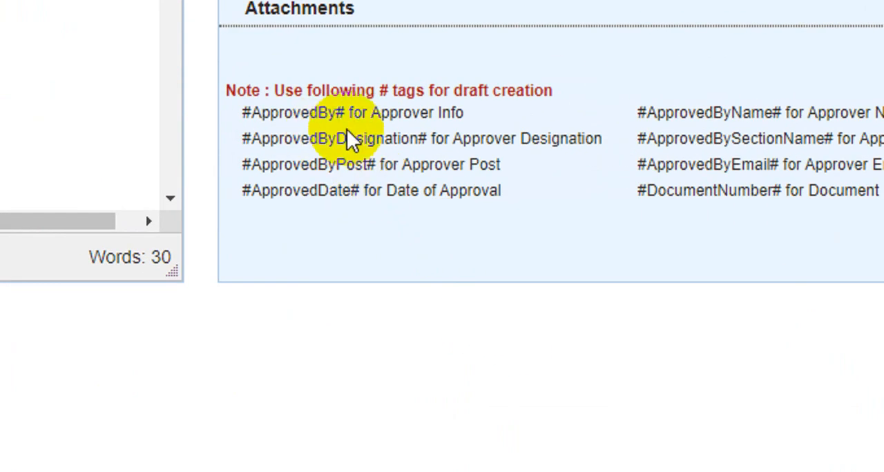
left_click_drag(251, 112, 474, 171)
left_click(475, 179)
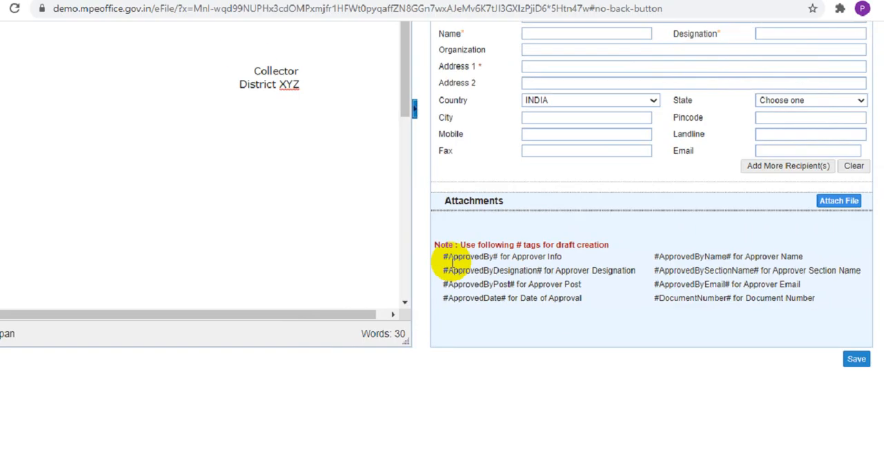
Step: Copy the #ApprovedBy# tag from the note into the draft body below the signatory block
left_click_drag(460, 270, 508, 267)
key("ctrl+c")
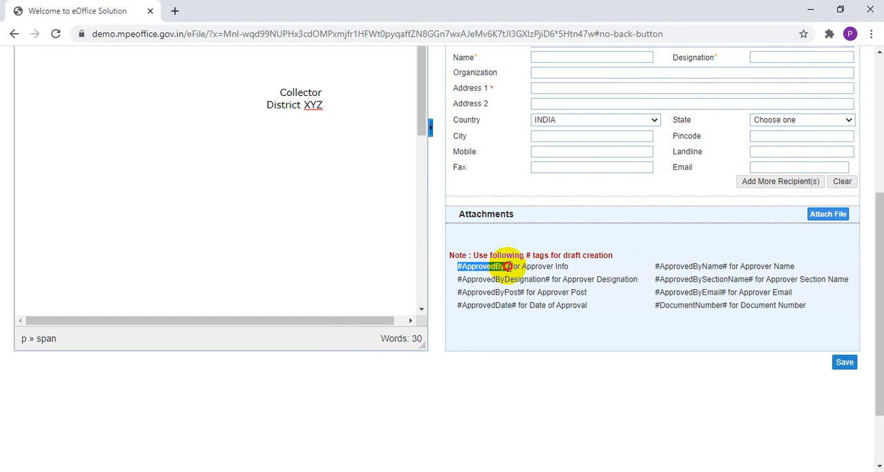
left_click(141, 207)
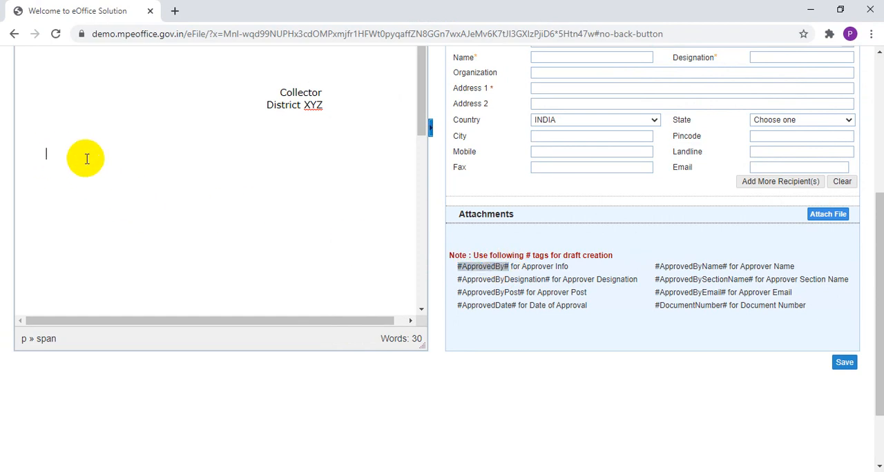
key("ctrl+v")
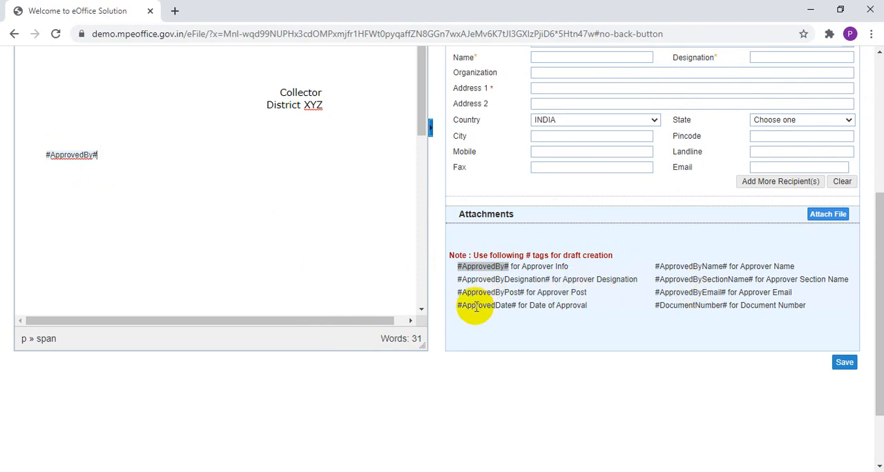
Step: Copy the #ApprovedDate# tag from the note onto a new line below #ApprovedBy# in the draft
left_click_drag(458, 306, 506, 308)
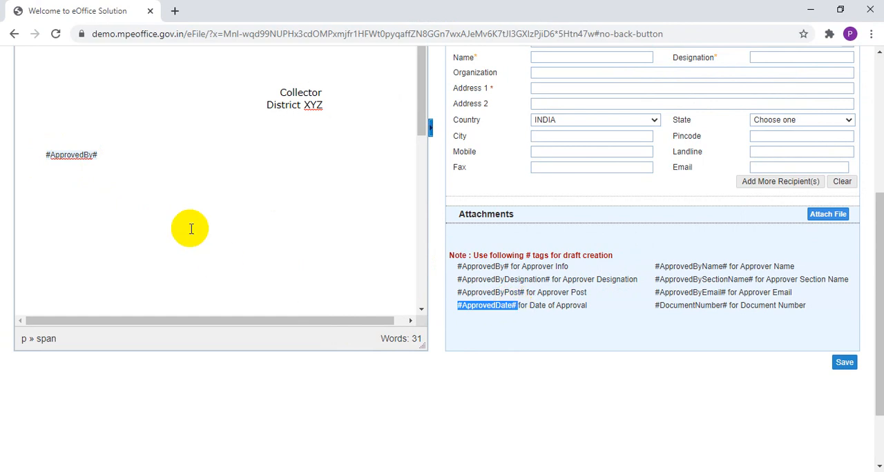
left_click(84, 188)
left_click(125, 153)
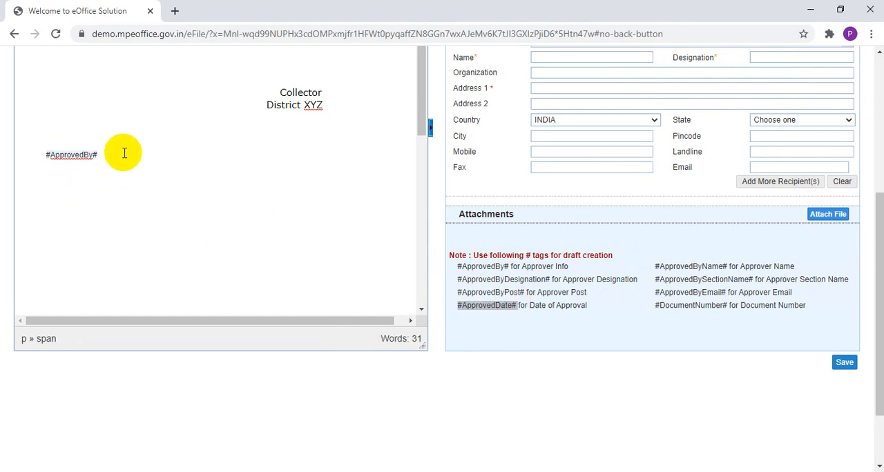
key("Return")
type("#ApprovedDate#")
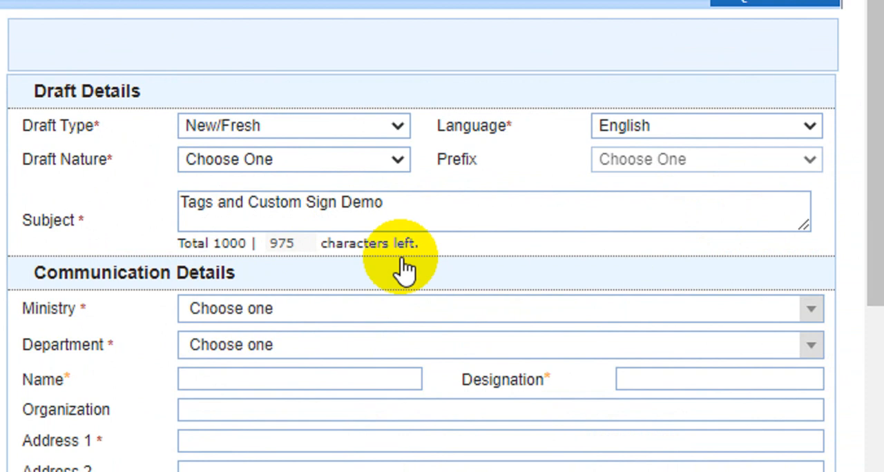
Step: Set the draft nature to Office Order, with Cabinet secretariat as the ministry and Others as the department
left_click(254, 159)
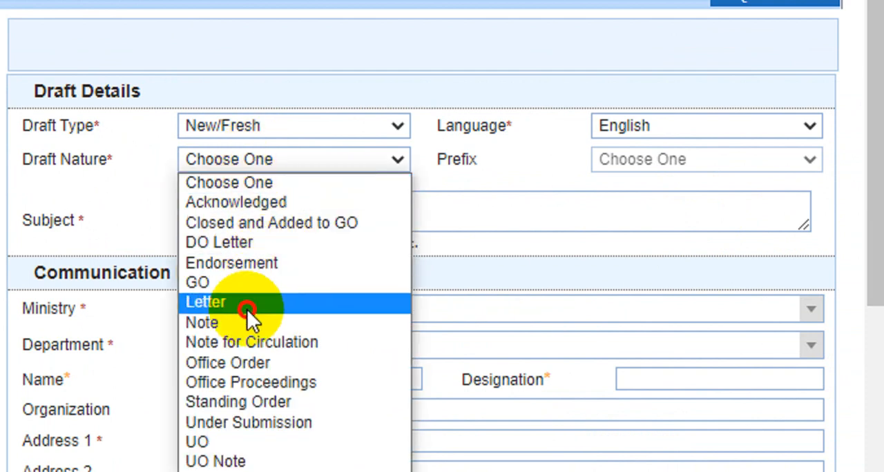
left_click(247, 361)
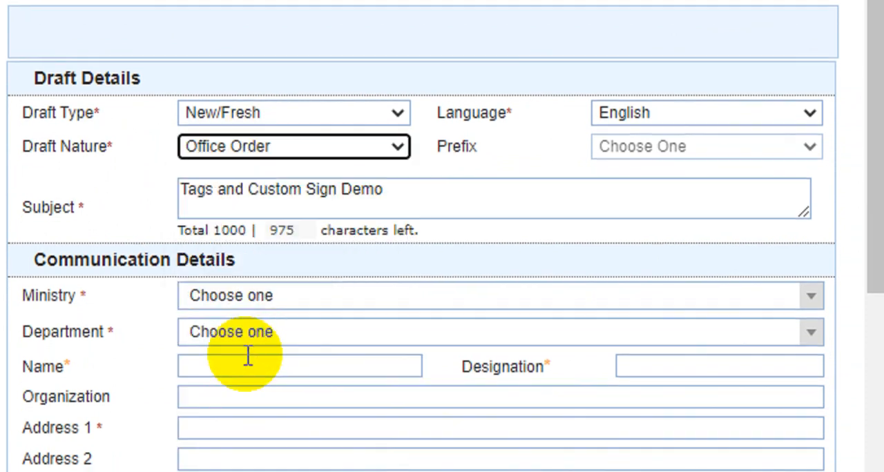
scroll(340, 309, "down", 2)
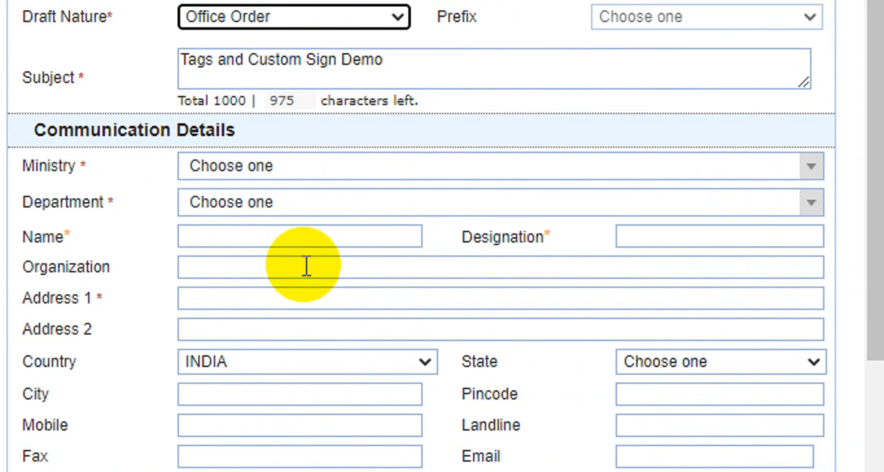
left_click(257, 169)
left_click(262, 287)
left_click(250, 204)
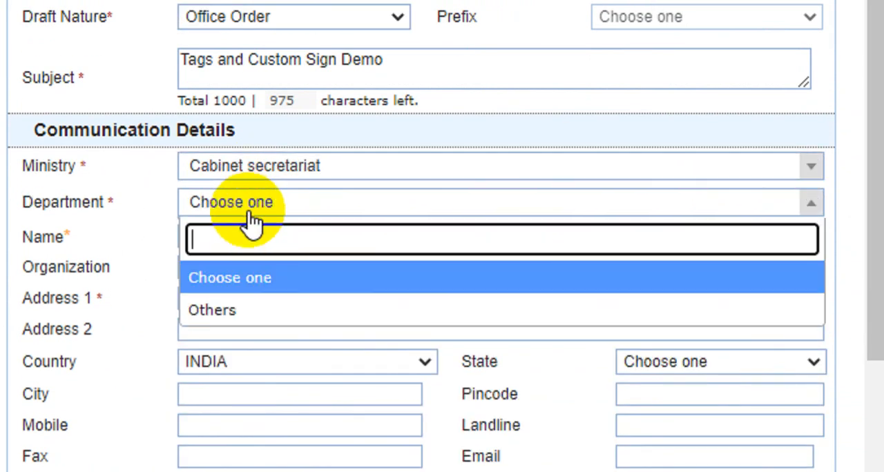
left_click(246, 306)
Step: Enter XYZ as the recipient's name and try to save the draft
left_click(222, 240)
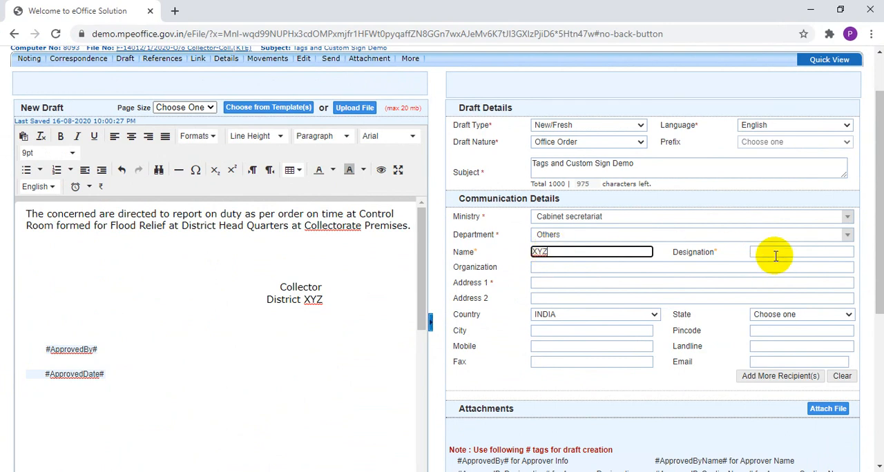
scroll(676, 353, "down", 1)
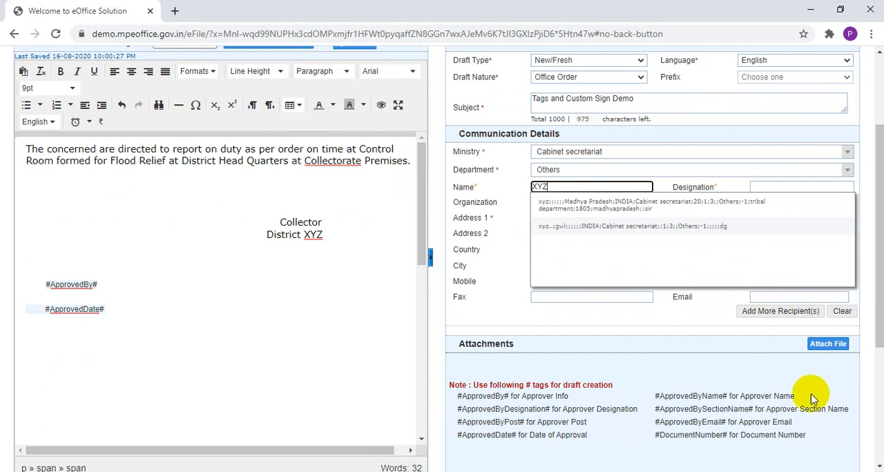
scroll(811, 399, "down", 2)
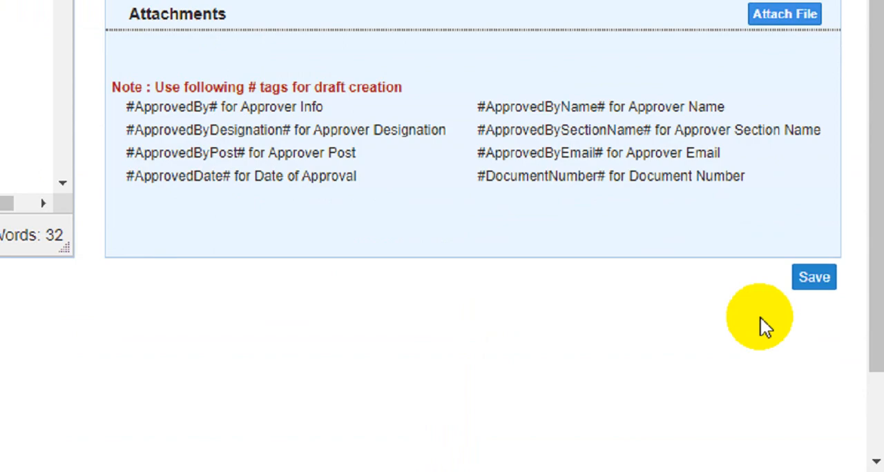
left_click(802, 253)
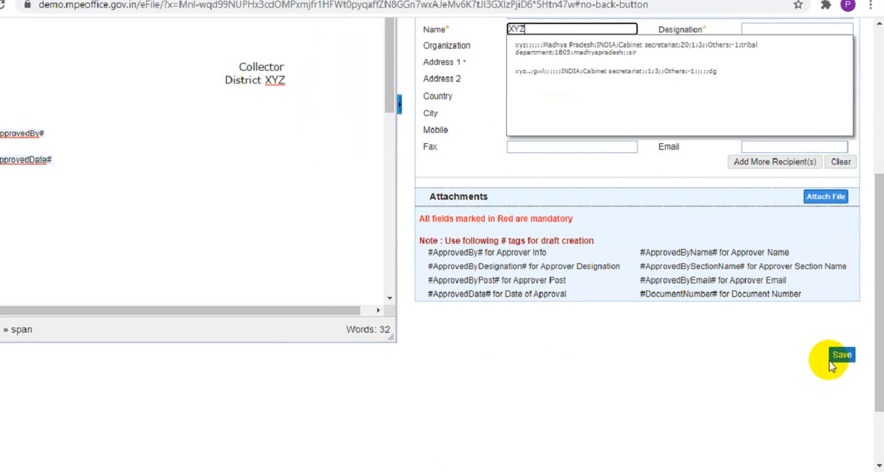
scroll(773, 380, "up", 4)
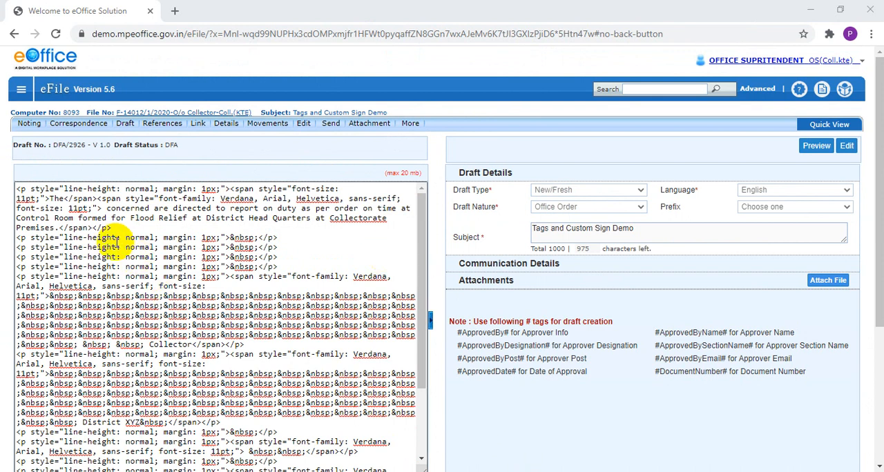
left_click_drag(88, 218, 166, 383)
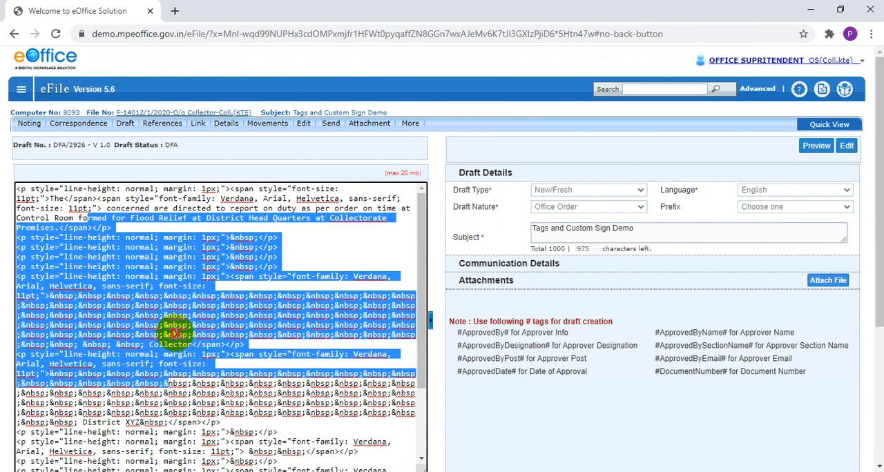
left_click(174, 334)
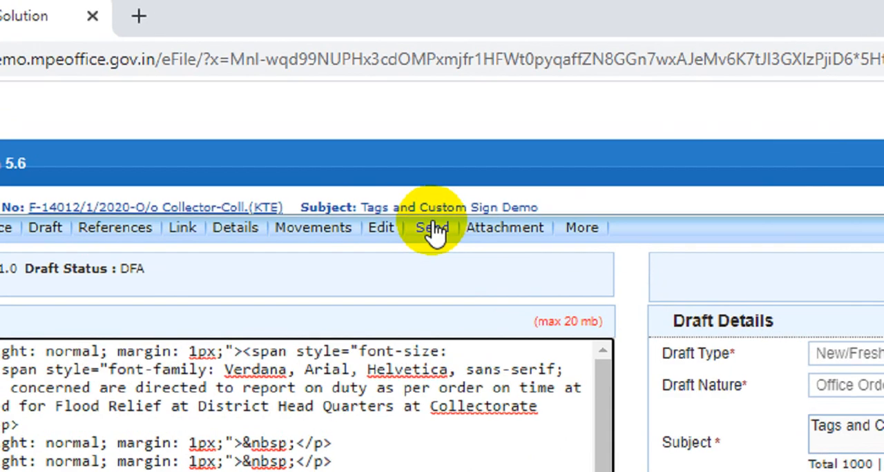
Step: Send the Tags and Custom Sign Demo file to COLLECTOR--COLL(KTE)--COLLECTORATE(KTE)
left_click(331, 122)
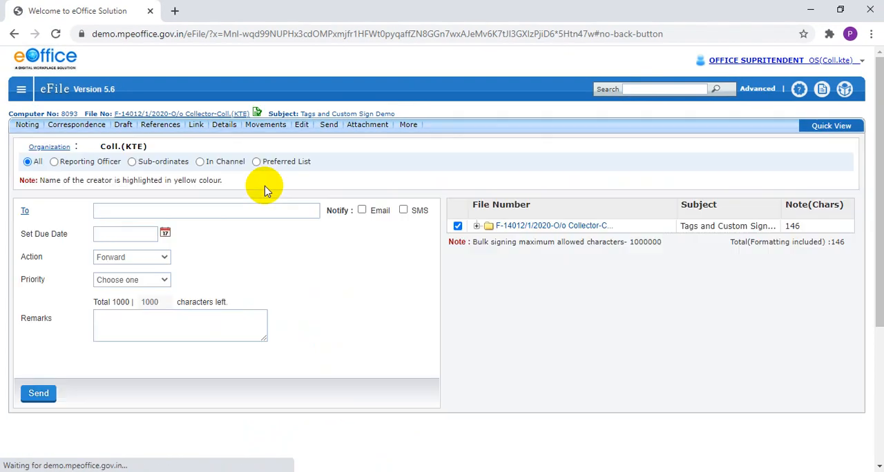
left_click(195, 211)
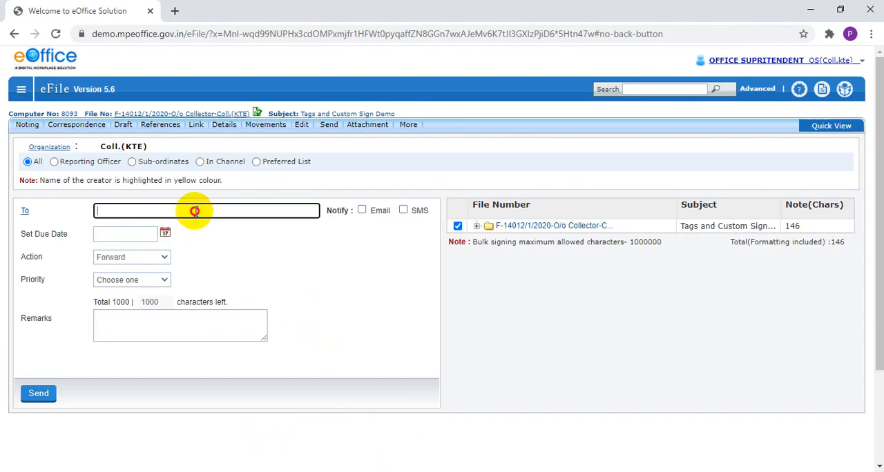
type("coll")
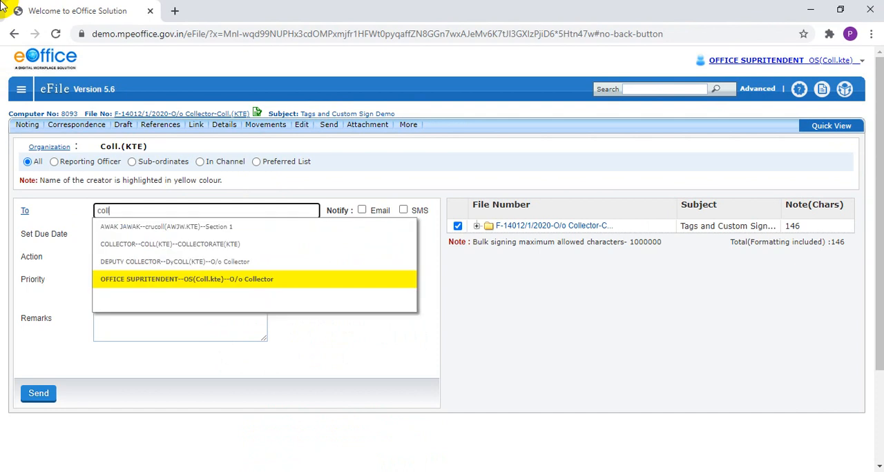
key("Escape")
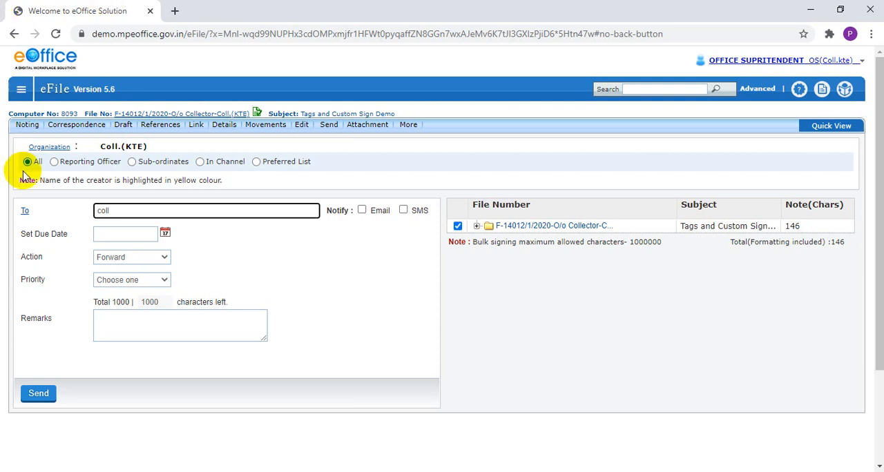
left_click(114, 211)
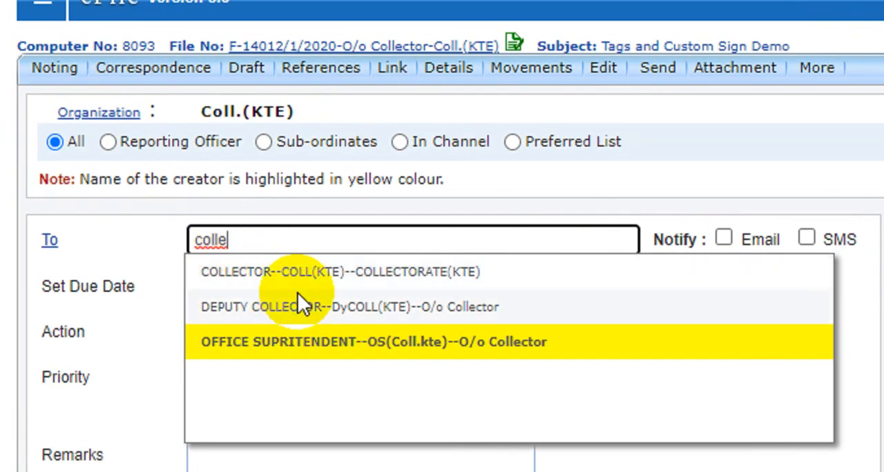
left_click(278, 261)
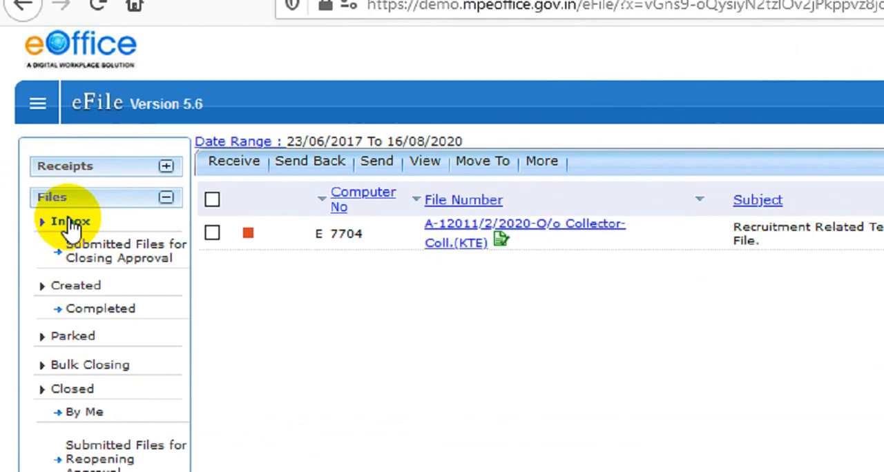
Step: In the Collector's eFile session, open the Tags and Custom Sign Demo file from the refreshed inbox and display its draft
left_click(72, 222)
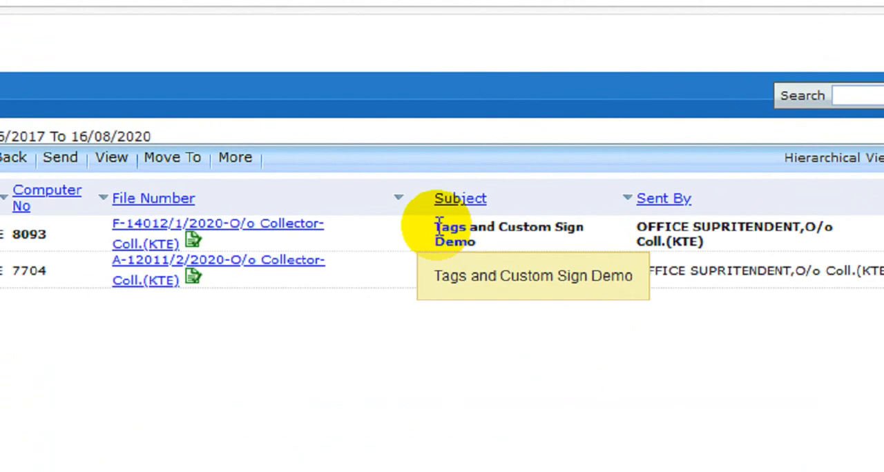
left_click_drag(411, 160, 434, 170)
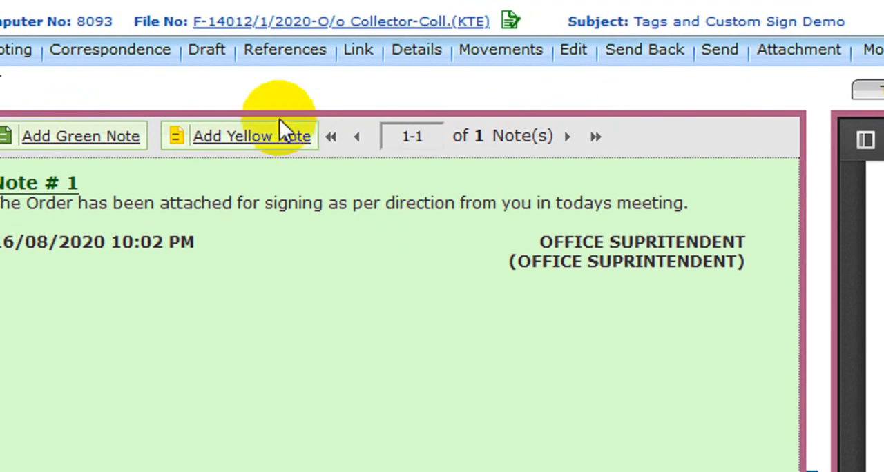
left_click(129, 130)
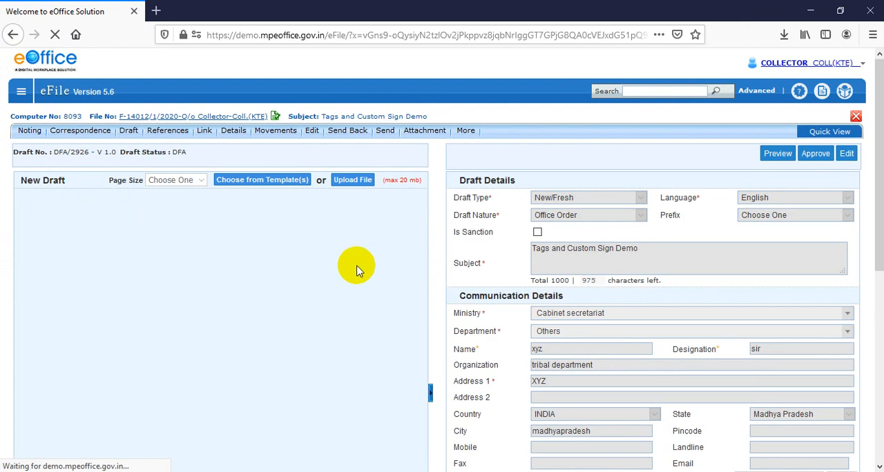
Step: Approve the Office Order draft and confirm proceeding without the #DocumentNumber# tag
scroll(357, 268, "down", 5)
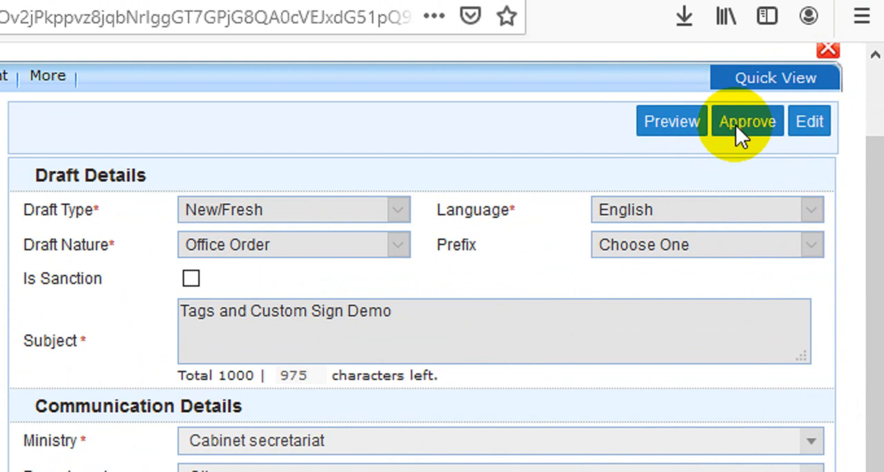
left_click(737, 122)
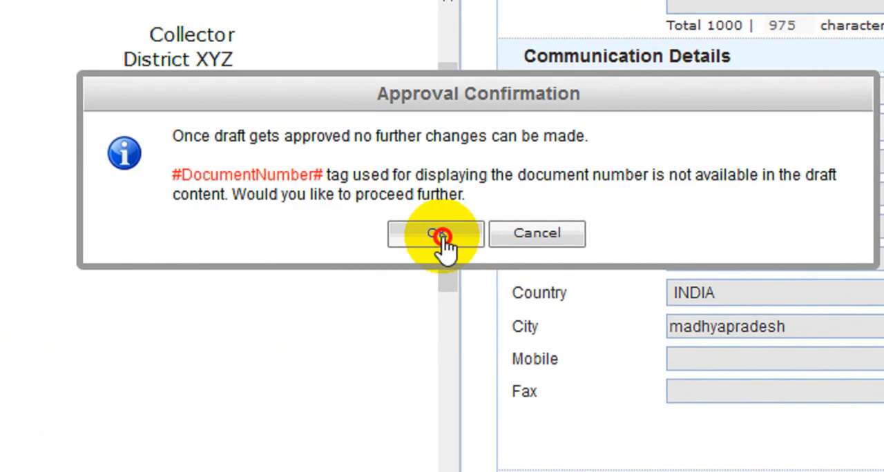
left_click(417, 319)
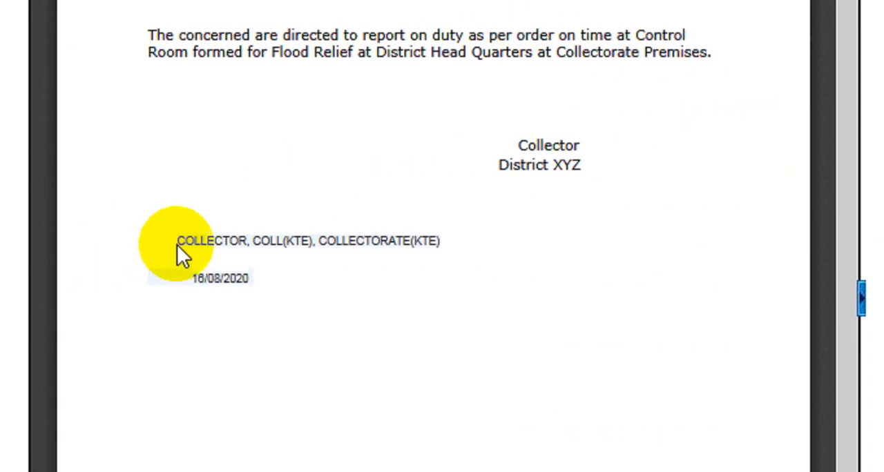
Step: Examine the approver information and approval date that replaced the tags in the approved draft, along with the draft details
scroll(191, 246, "down", 6)
scroll(196, 221, "up", 3)
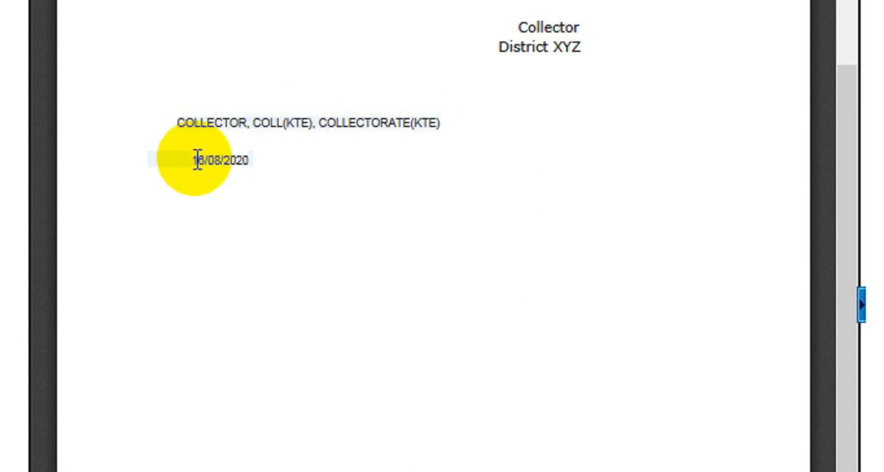
left_click_drag(194, 161, 256, 165)
left_click(257, 165)
scroll(330, 138, "up", 2)
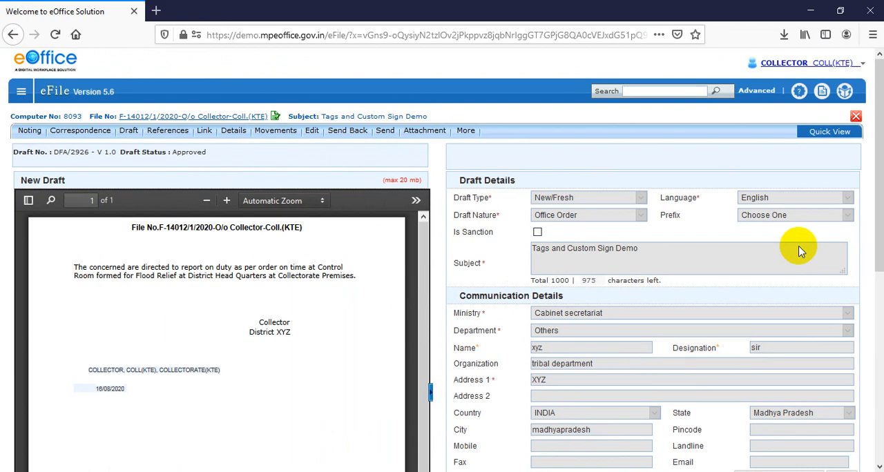
scroll(797, 248, "down", 5)
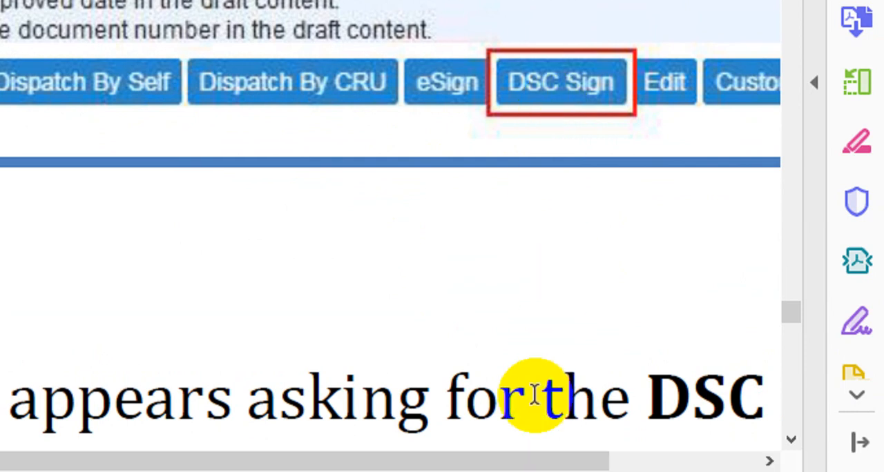
Step: Switch to the eFileMU.pdf manual and examine the DSC Sign procedure from Fig.4 through the signed document in Fig.6
left_click_drag(529, 465, 606, 465)
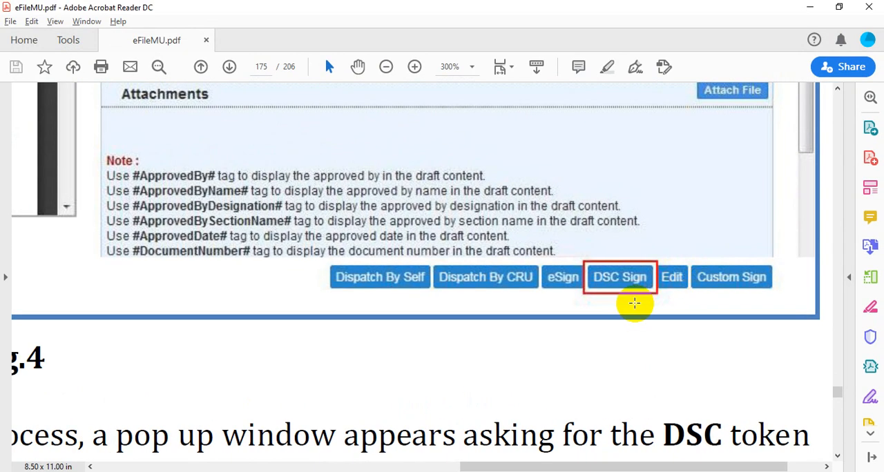
scroll(397, 207, "down", 5)
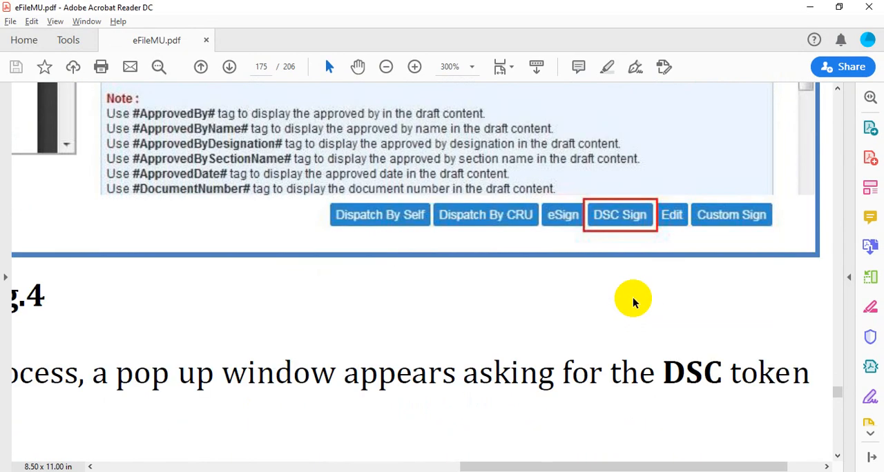
scroll(633, 297, "right", 1)
scroll(633, 297, "down", 2)
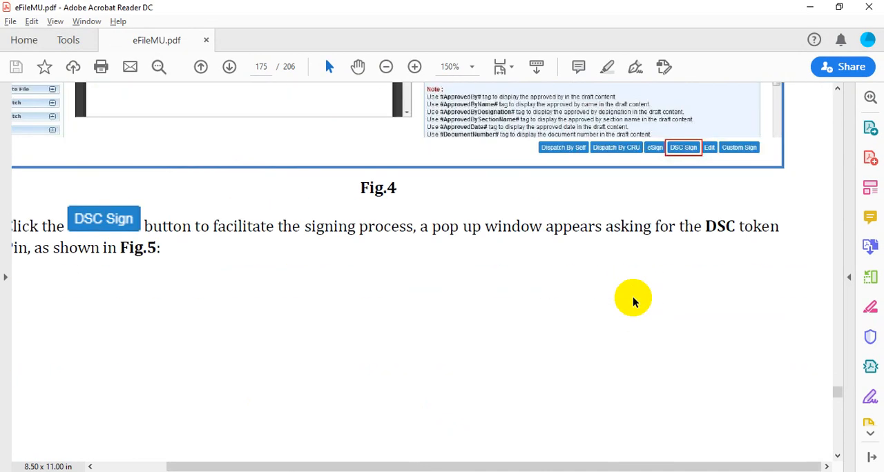
scroll(632, 297, "down", 3)
scroll(632, 297, "down", 5)
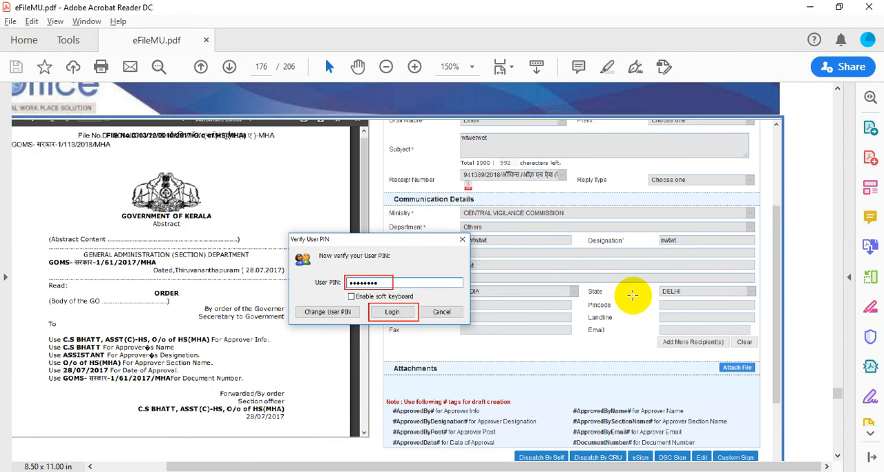
scroll(633, 296, "down", 2)
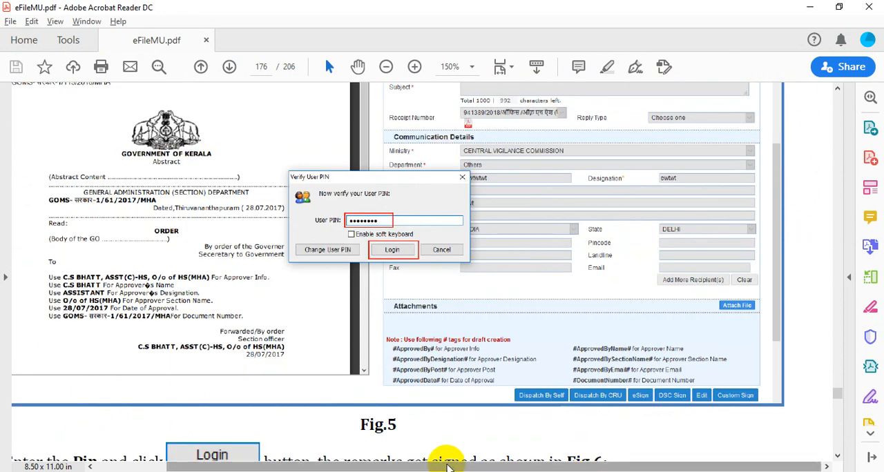
scroll(448, 368, "down", 5)
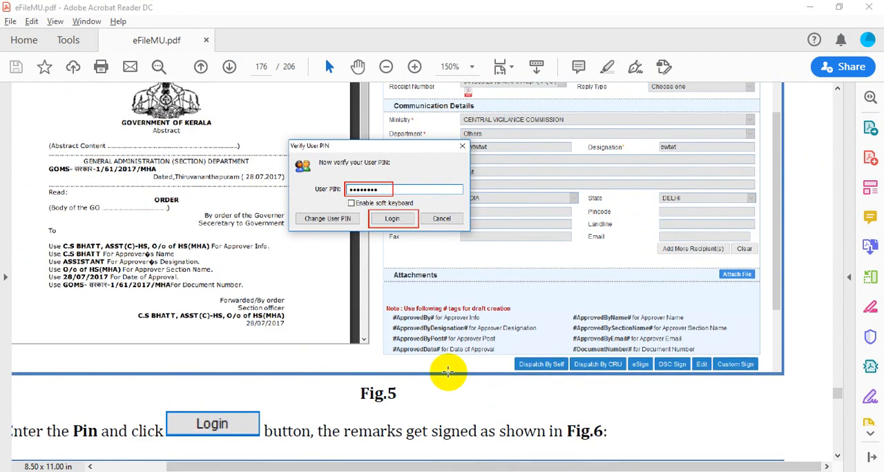
scroll(448, 368, "down", 10)
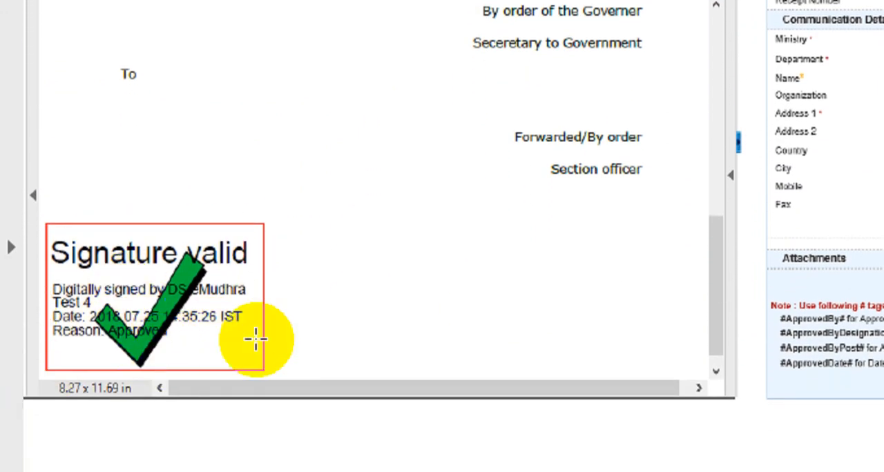
Step: Examine the manual's Custom Digital signing of DFA section, from the Custom Sign option in Fig.7 to the signed draft in Fig.10
scroll(138, 317, "down", 4)
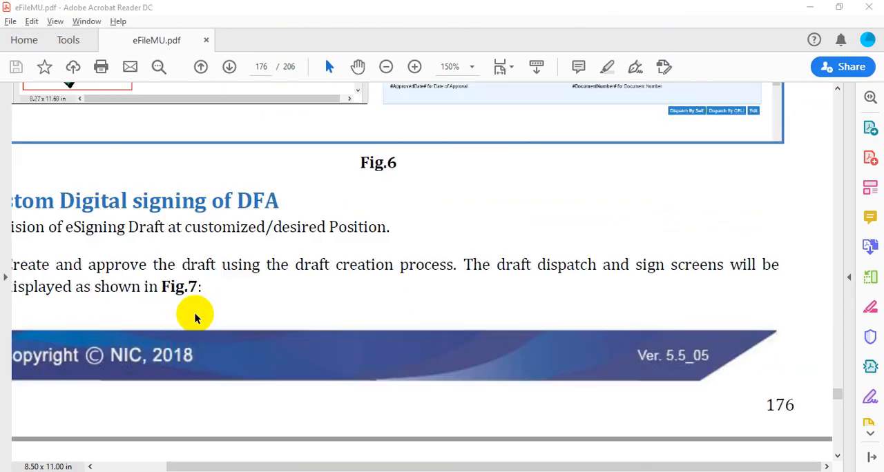
scroll(200, 314, "down", 8)
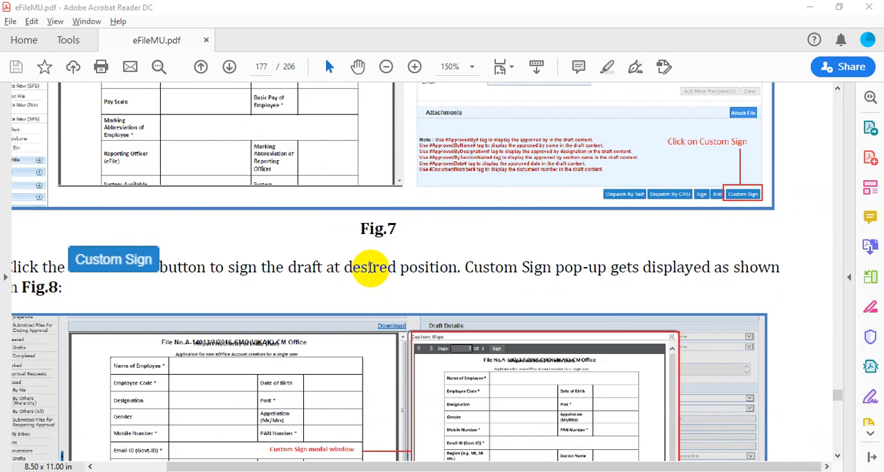
scroll(368, 268, "down", 5)
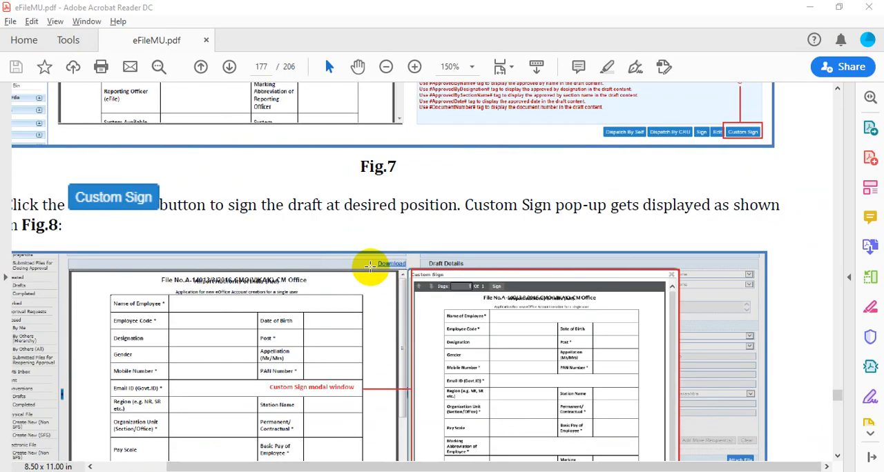
scroll(370, 266, "down", 1)
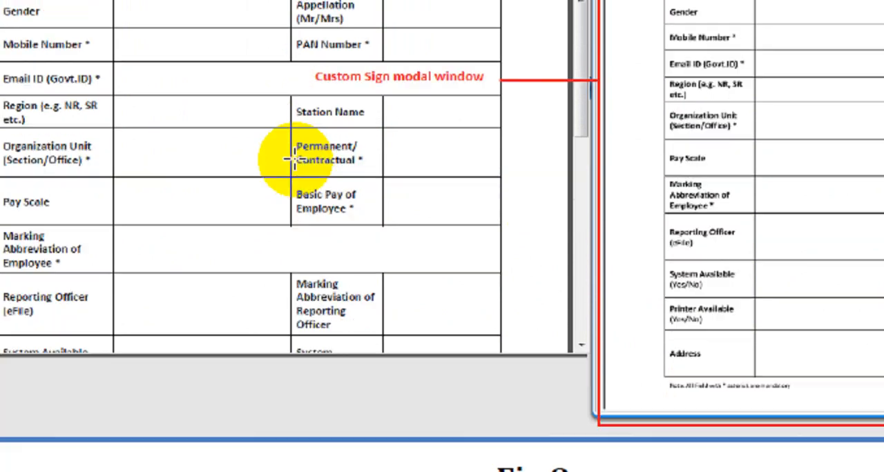
scroll(293, 159, "down", 10)
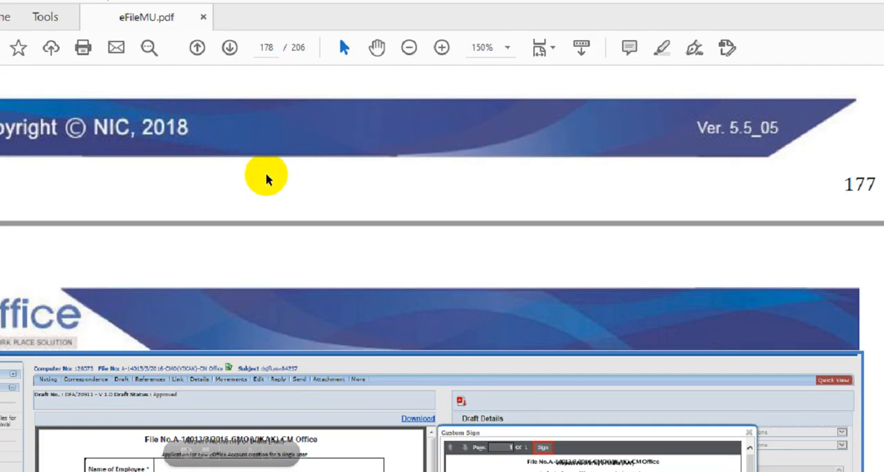
scroll(267, 178, "down", 6)
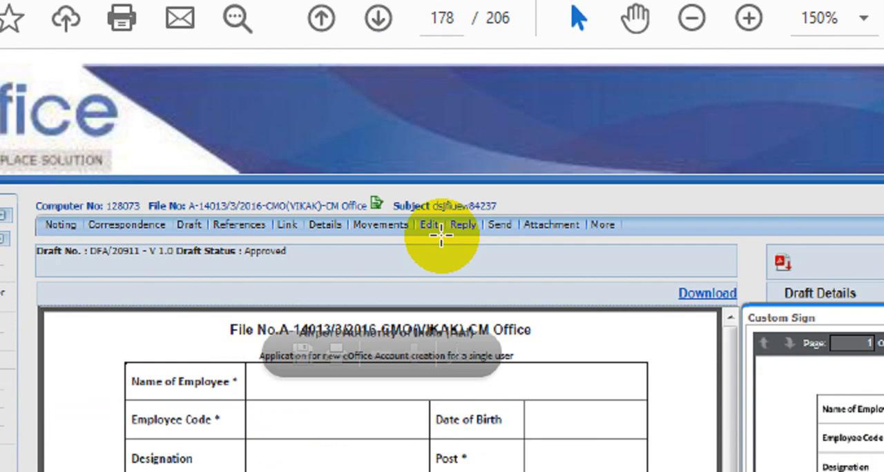
scroll(440, 237, "down", 5)
scroll(560, 331, "down", 2)
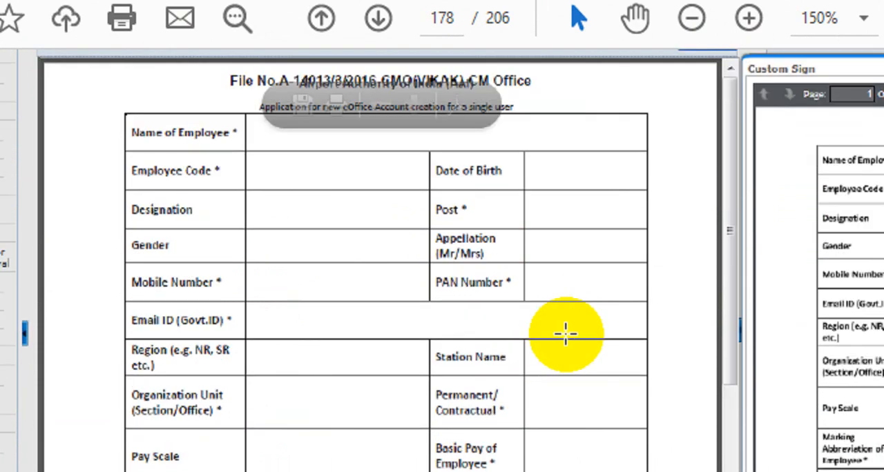
scroll(565, 333, "down", 6)
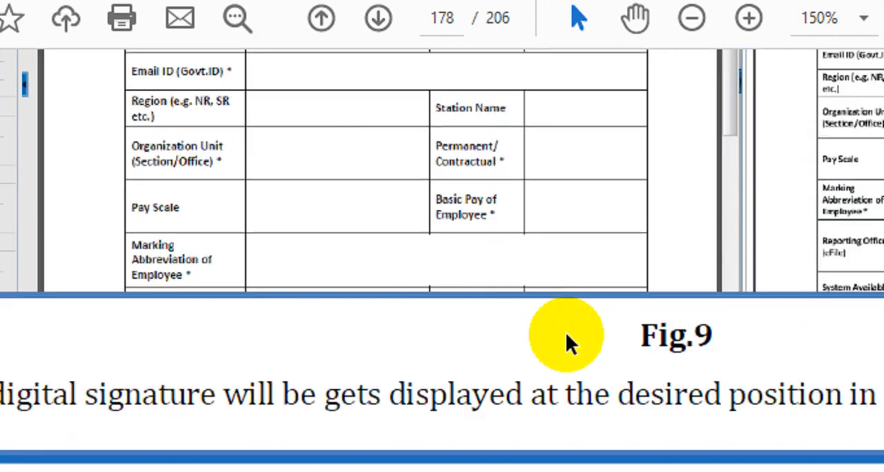
scroll(565, 332, "up", 2)
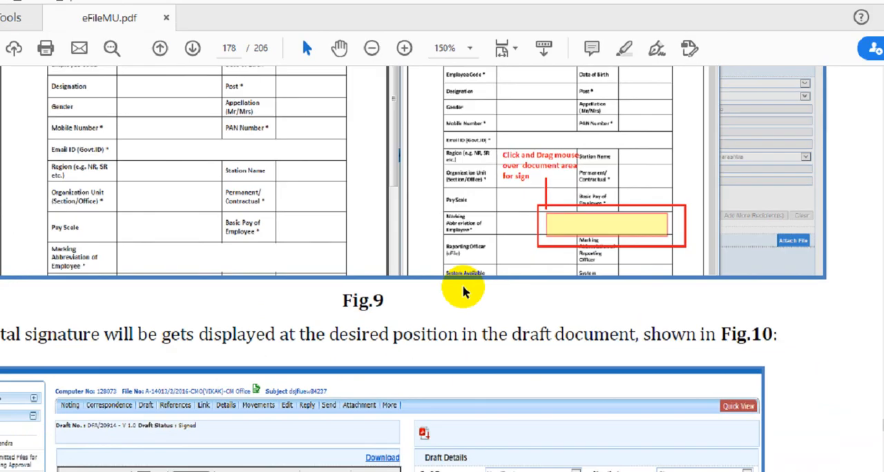
scroll(466, 275, "down", 10)
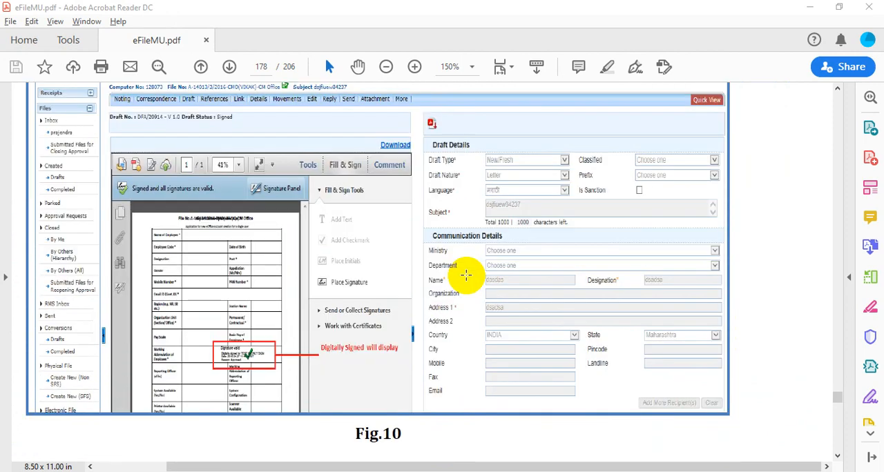
Step: Examine the manual's Digital Signing of File Noting section up to the Send screen in Fig.11, and switch to My Post(10).png in Microsoft Office Picture Manager
scroll(466, 275, "down", 3)
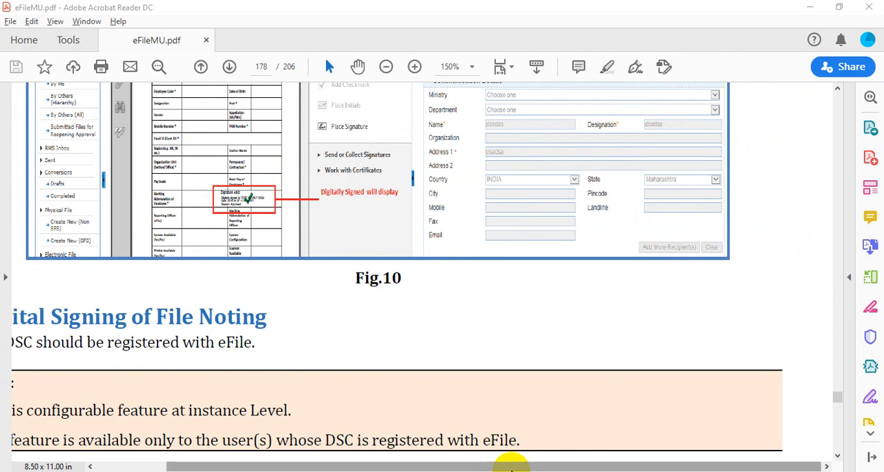
scroll(523, 388, "down", 8)
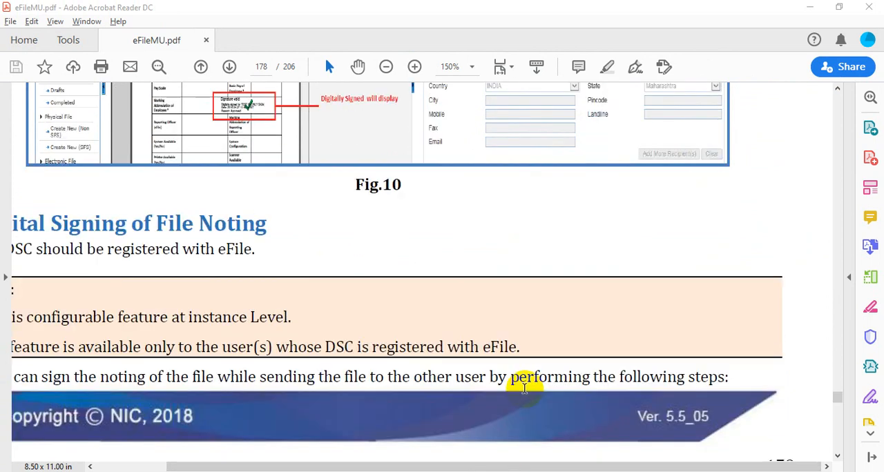
scroll(524, 387, "down", 3)
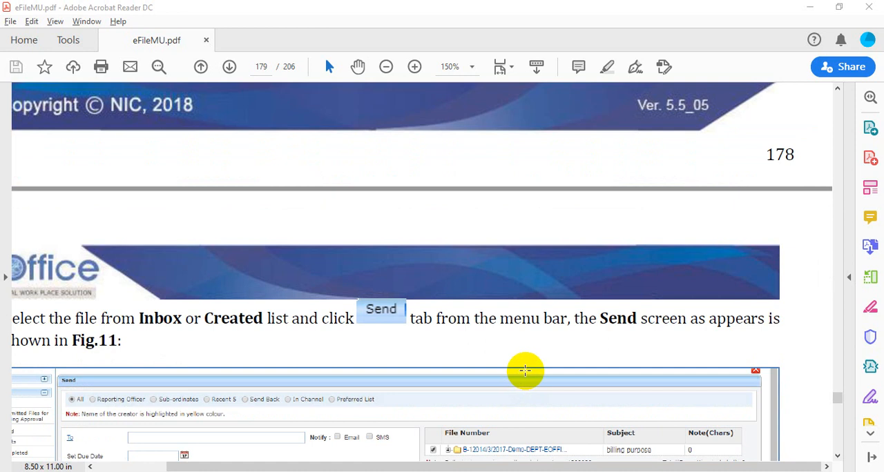
scroll(524, 371, "down", 3)
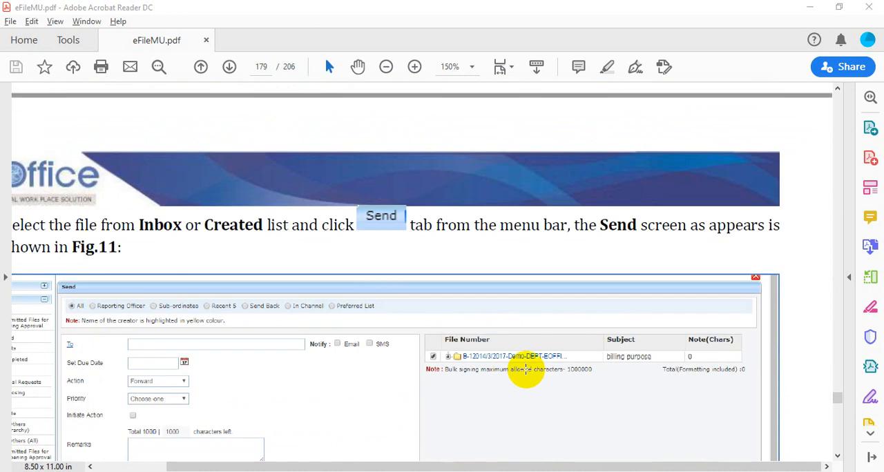
scroll(526, 370, "up", 9)
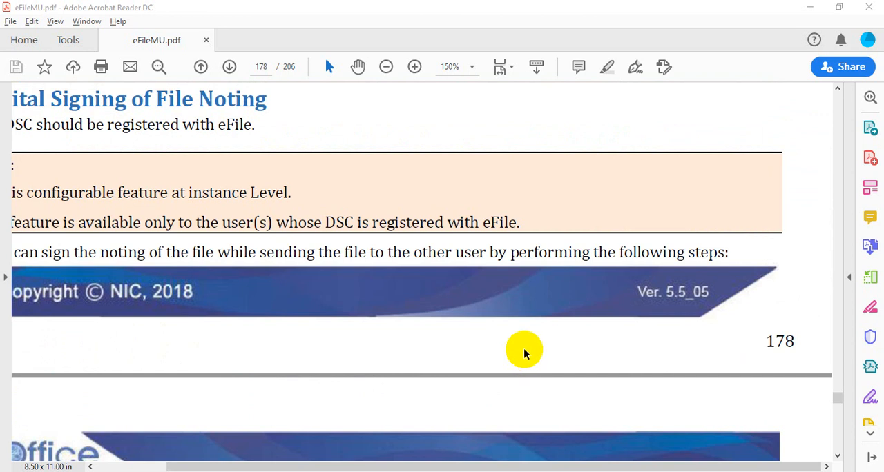
left_click(607, 471)
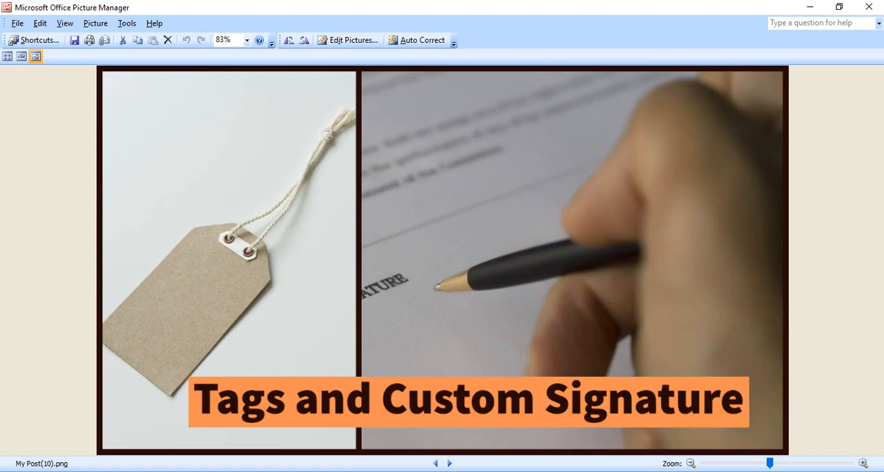